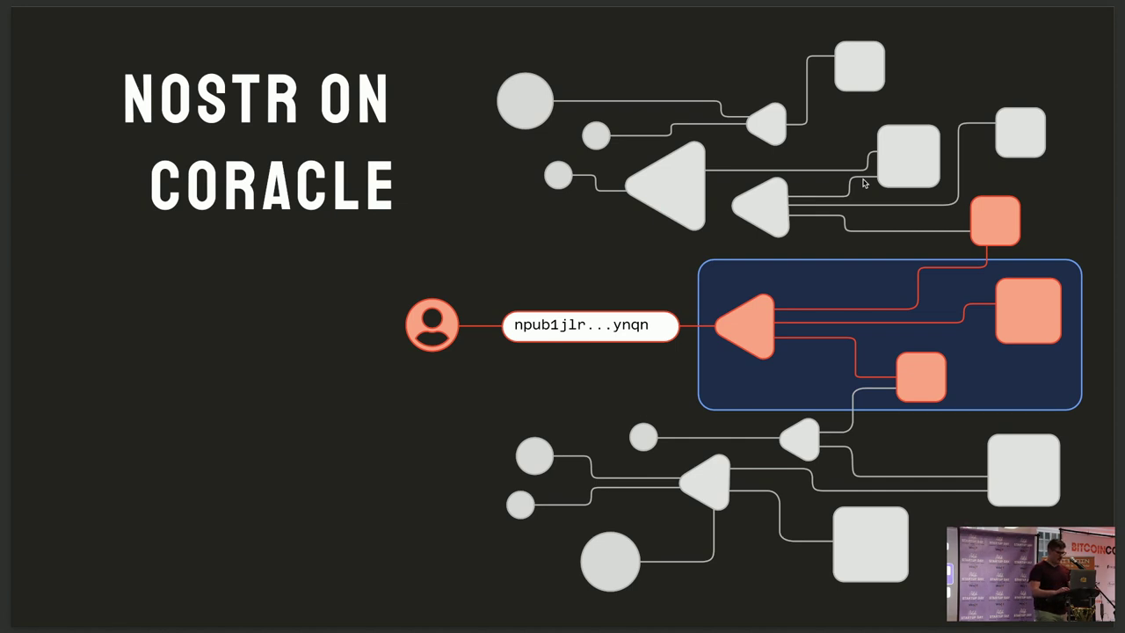
Leave the full-screen presentation, switch to the Arc browser and open the localhost:5173 invite page
key("Escape")
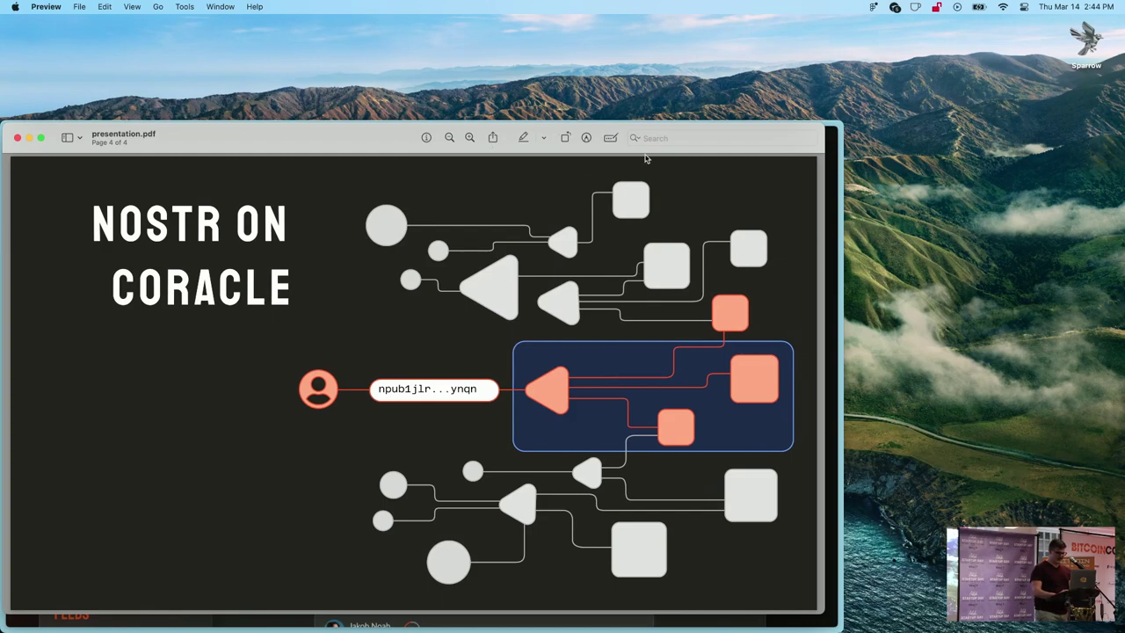
key("super+Tab")
double_click(826, 130)
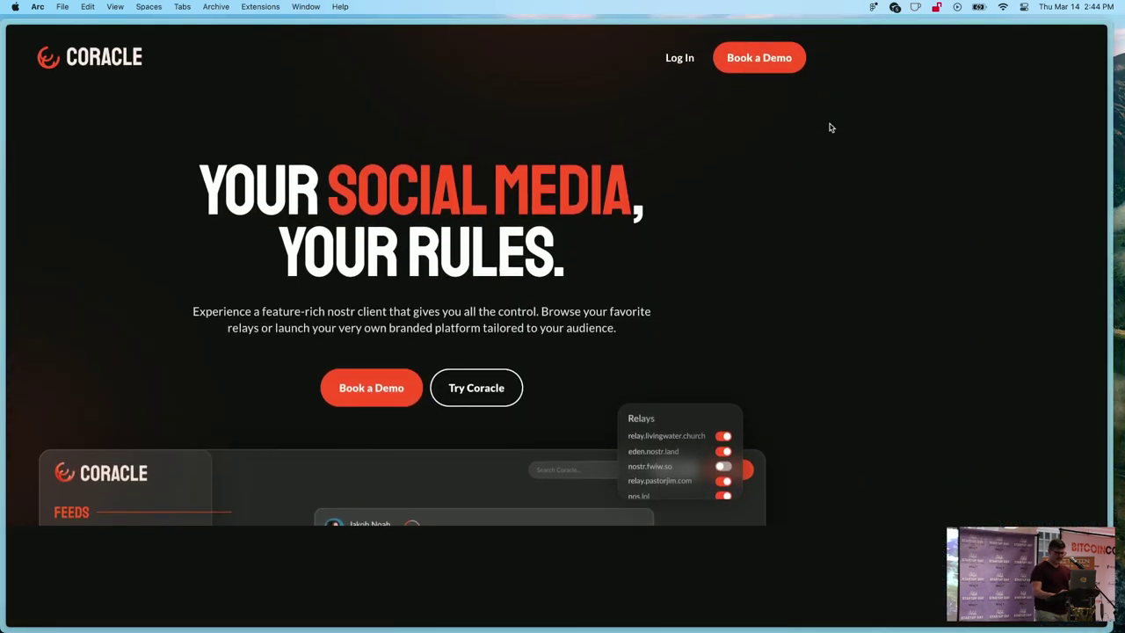
mouse_move(2, 260)
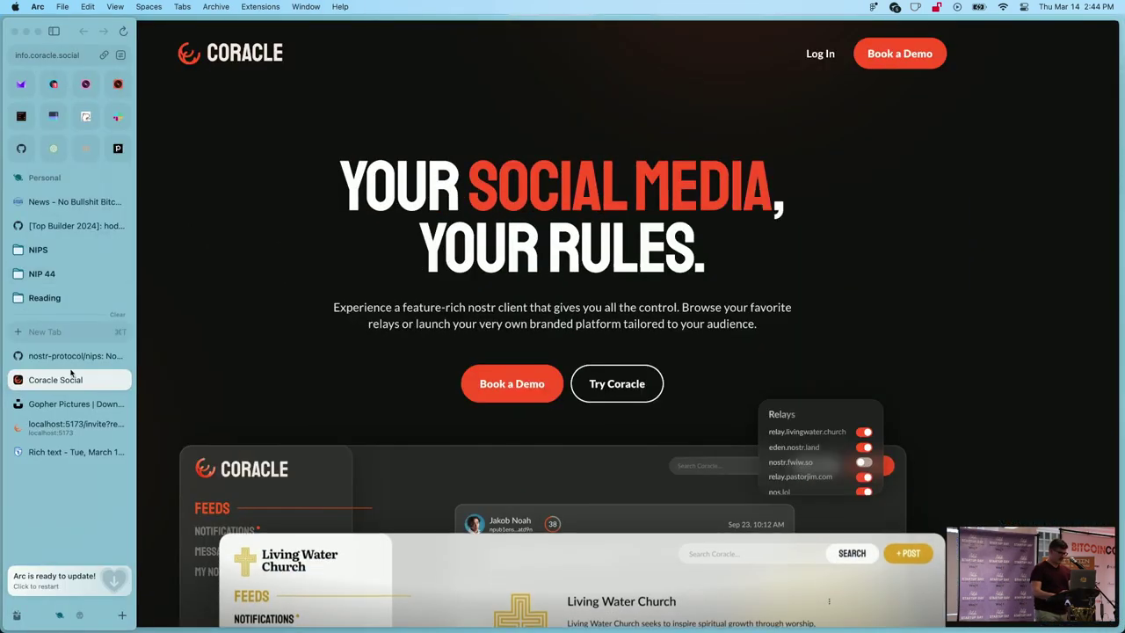
left_click(68, 428)
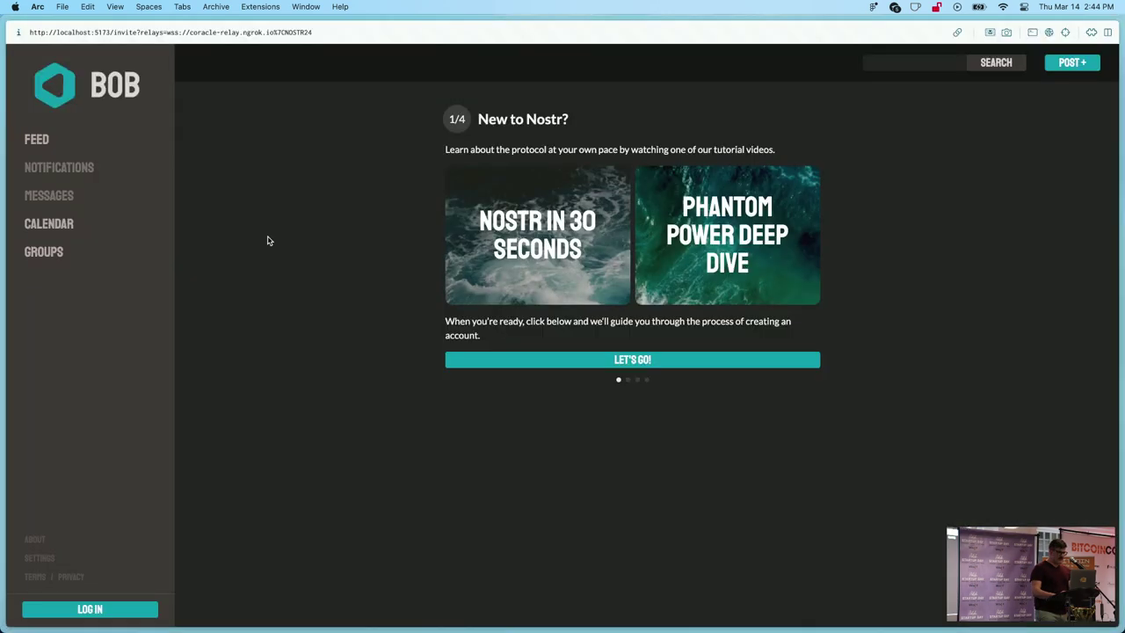
key("super+t")
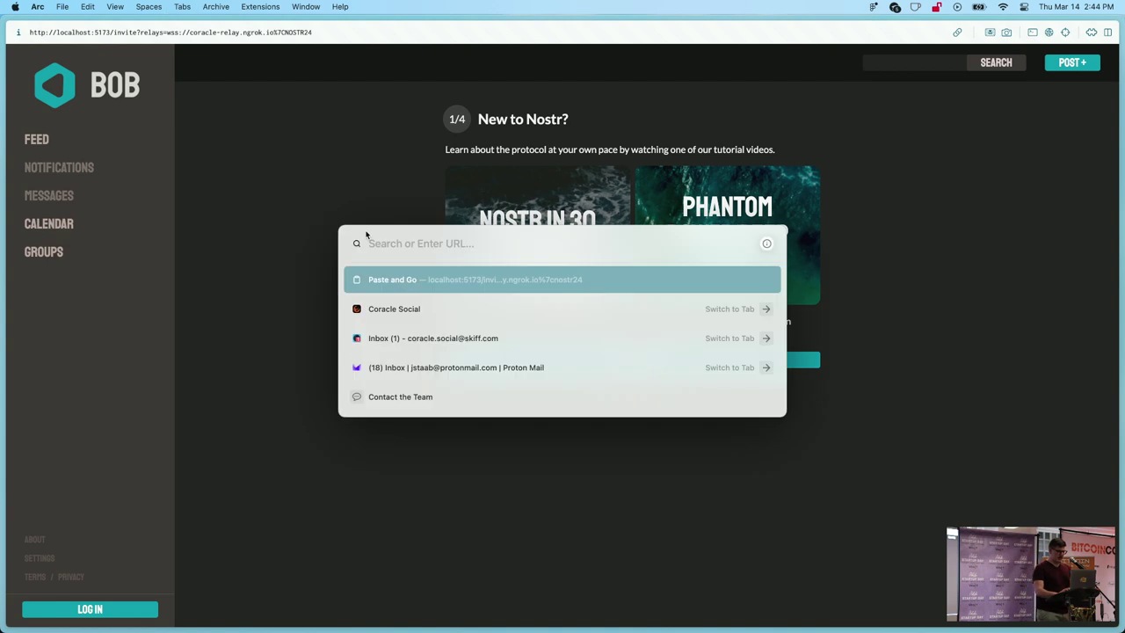
key("Escape")
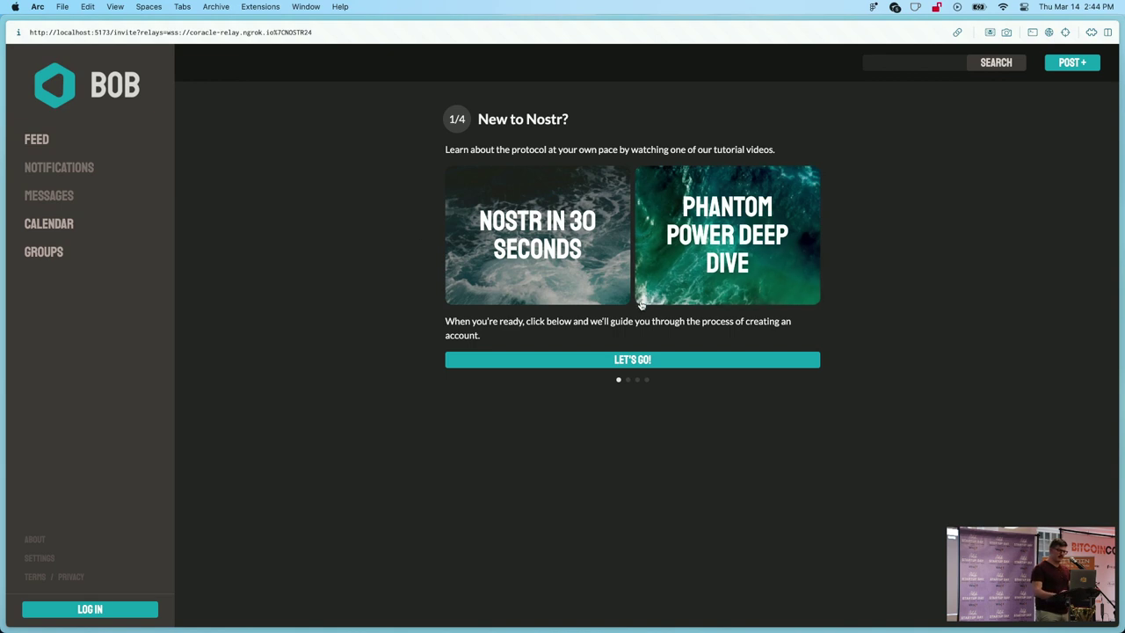
Start creating a Nostr account, enter the profile name with the optional fields left blank, and continue to finding people
left_click(632, 360)
left_click(515, 190)
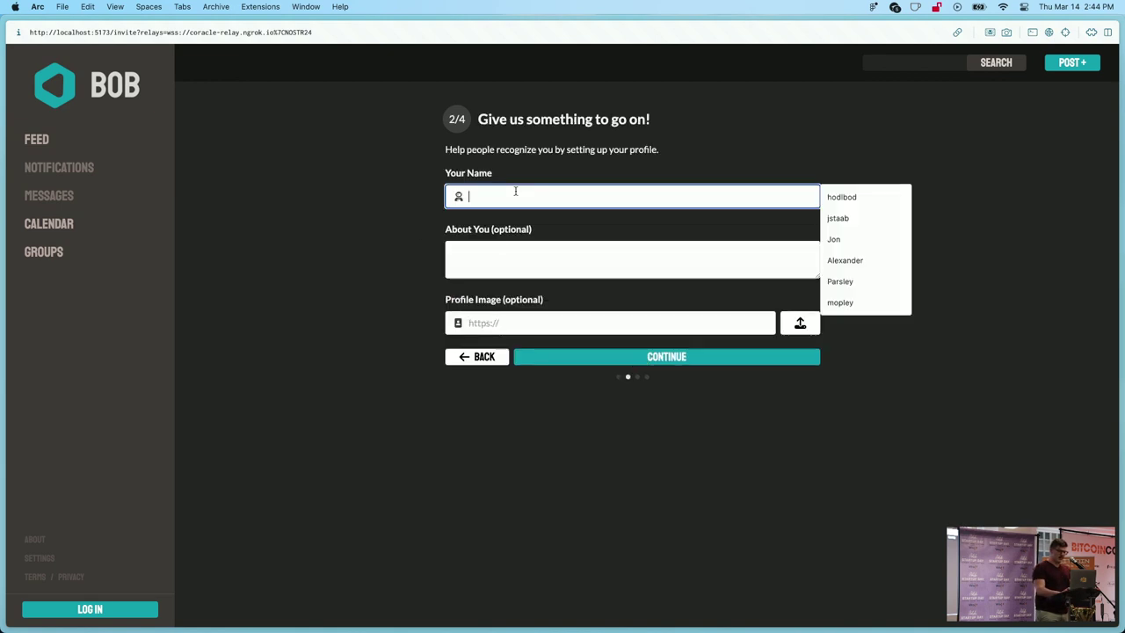
type("Jon")
left_click(894, 306)
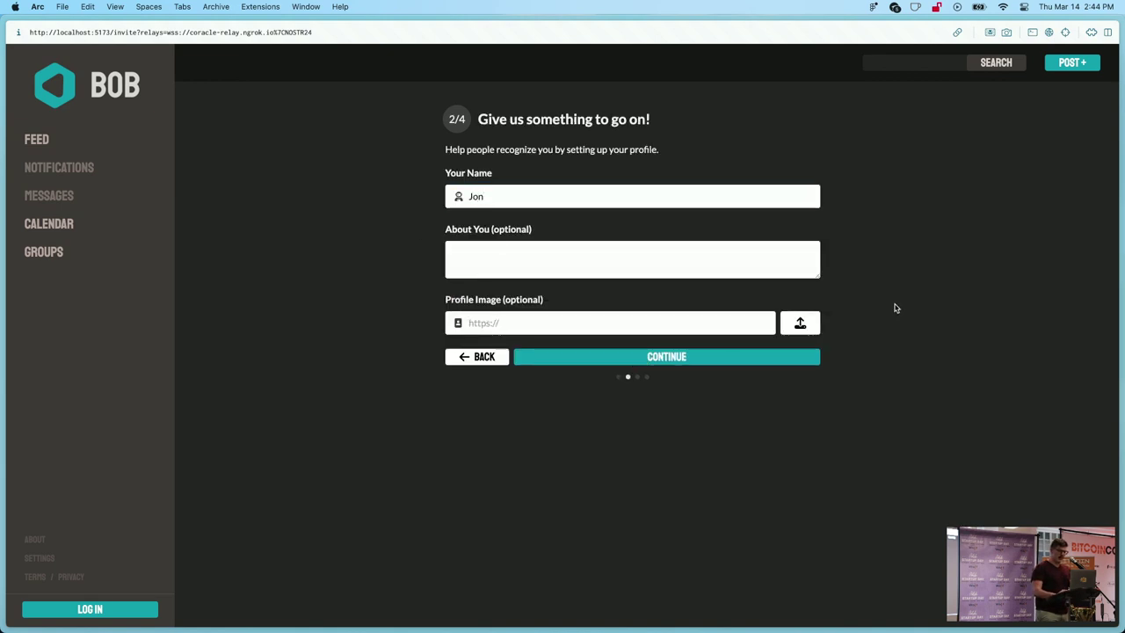
left_click(761, 361)
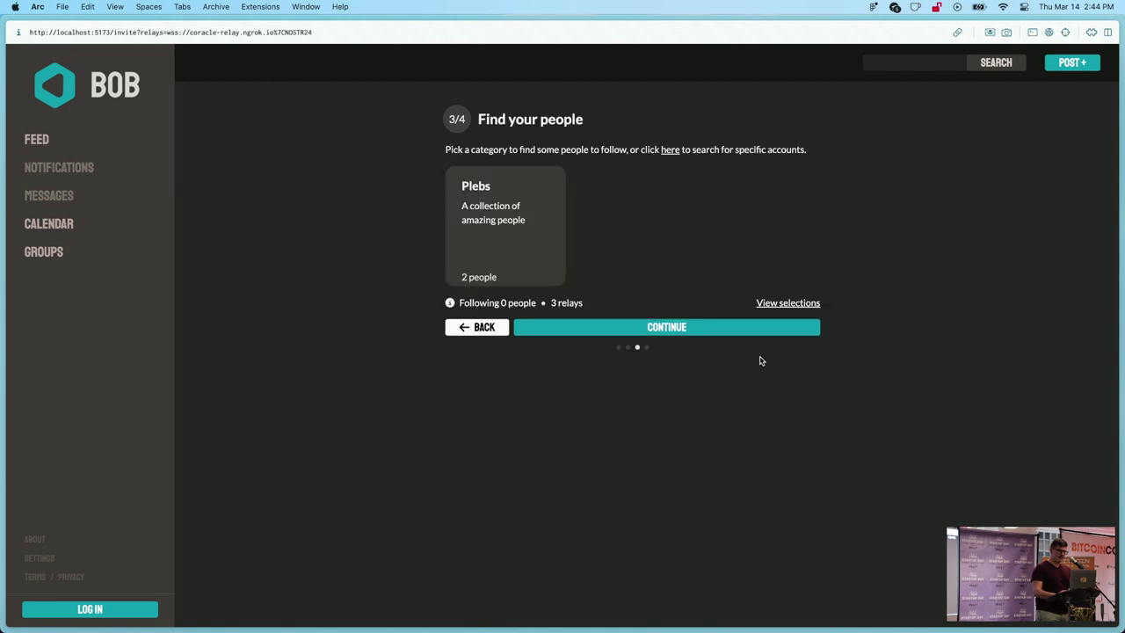
Follow everyone in the Plebs collection, review the selection, and continue to the final onboarding stage
left_click(522, 219)
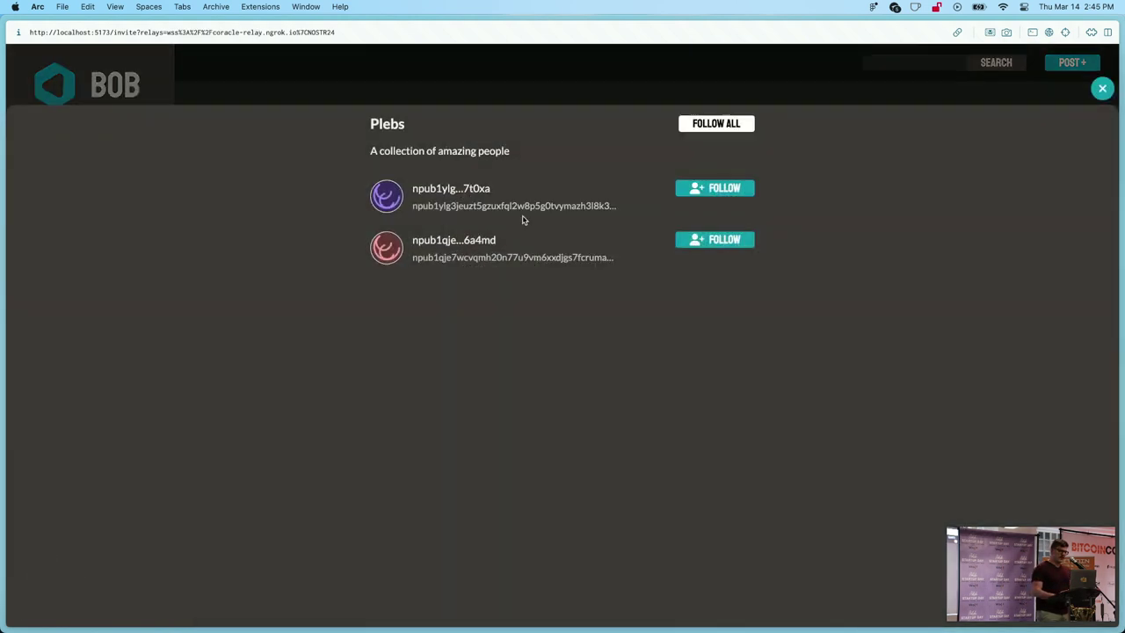
left_click(712, 129)
left_click(682, 84)
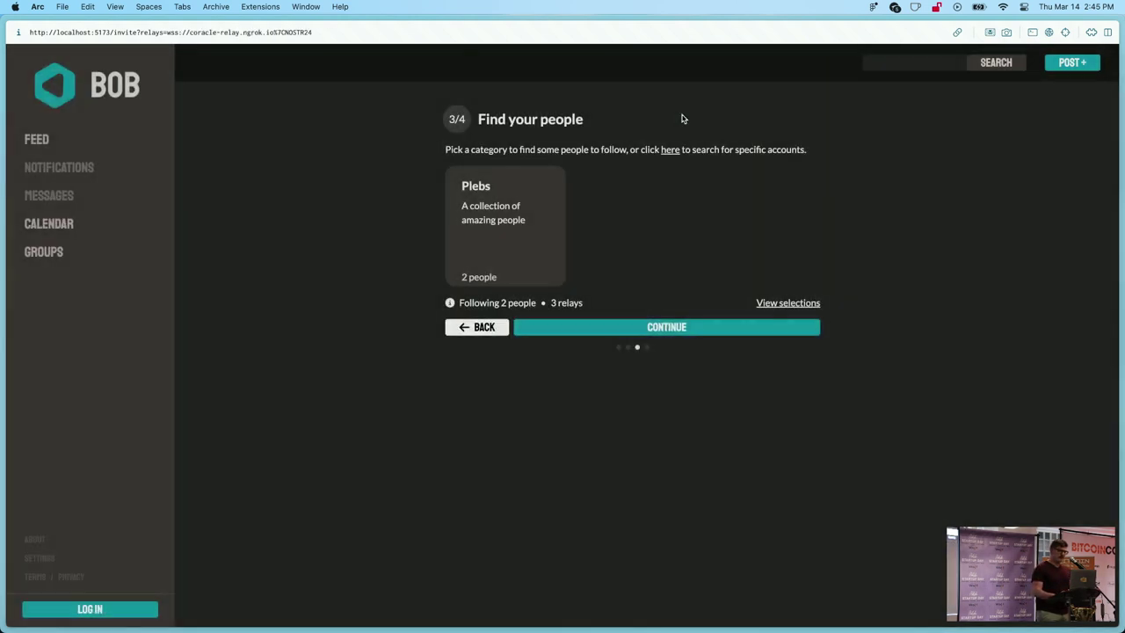
left_click(510, 240)
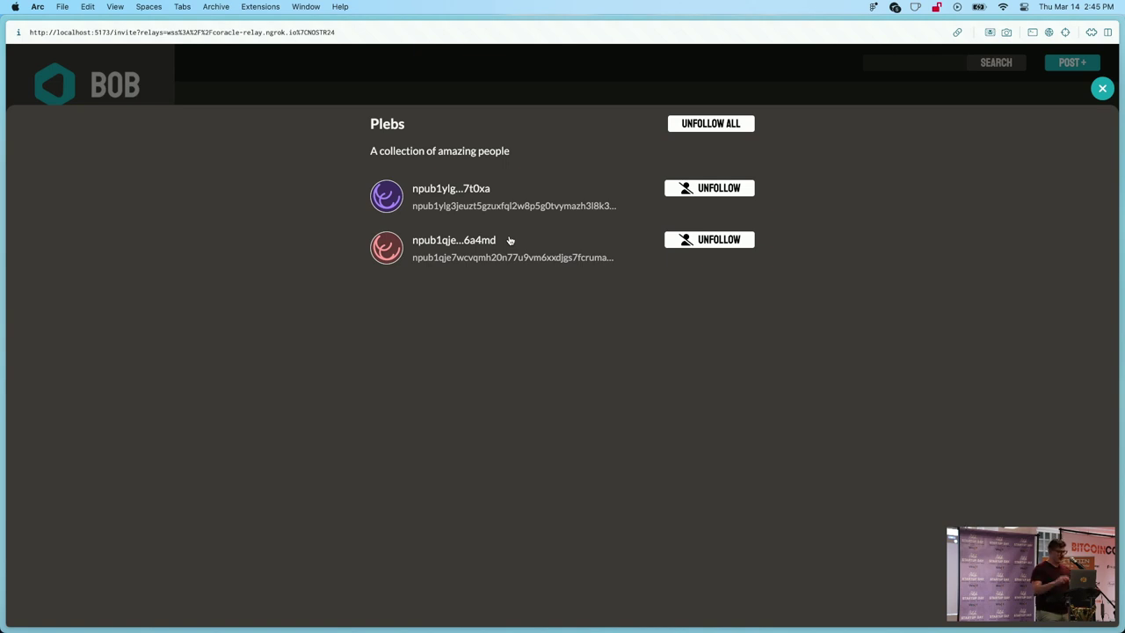
left_click(640, 80)
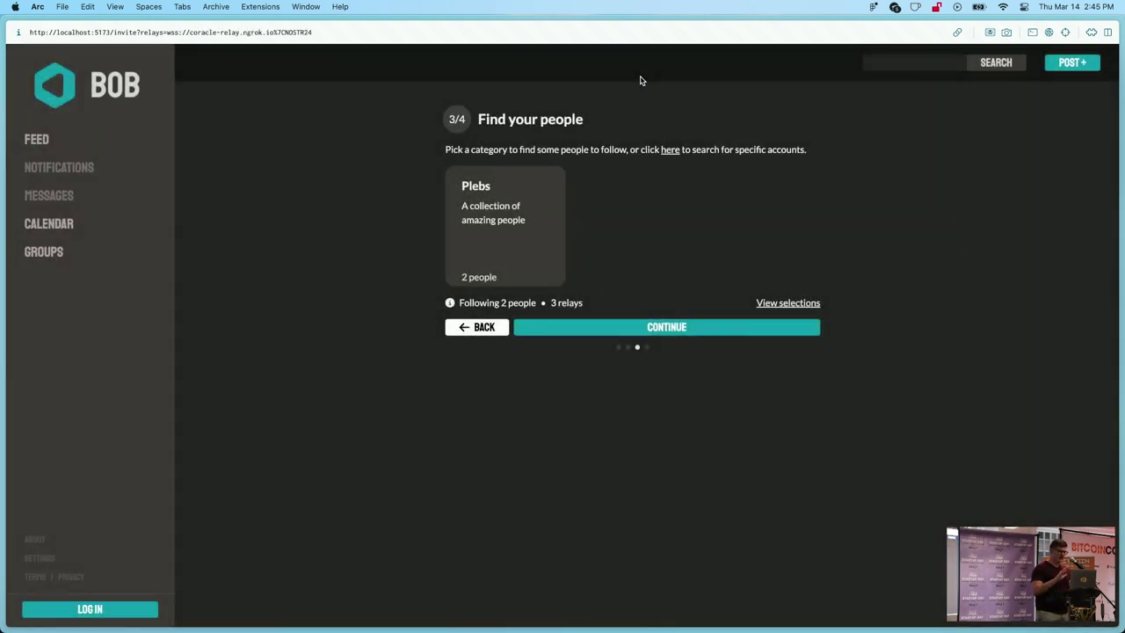
left_click(654, 331)
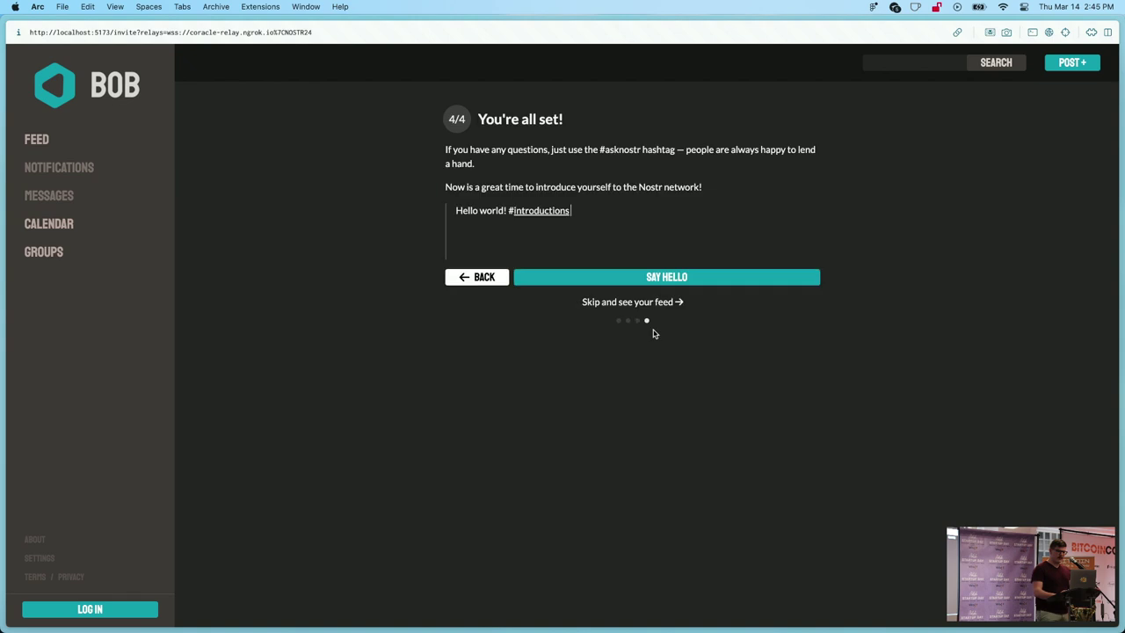
Skip the introduction post, join the coracle-relay.ngrok.io relay and finish the invitation
left_click(660, 296)
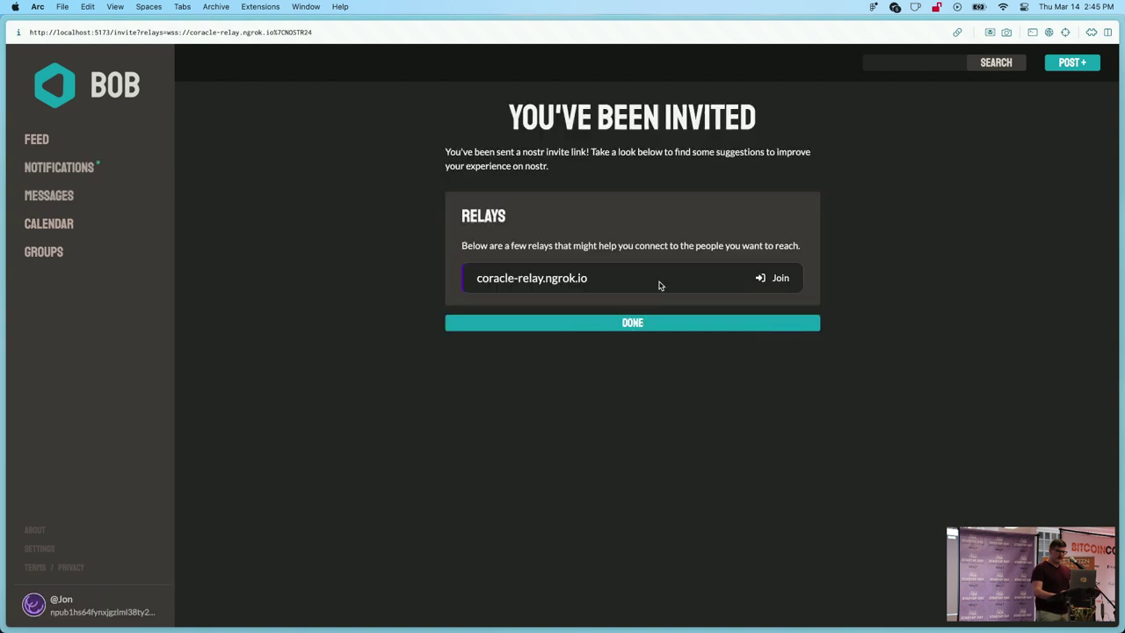
left_click(780, 281)
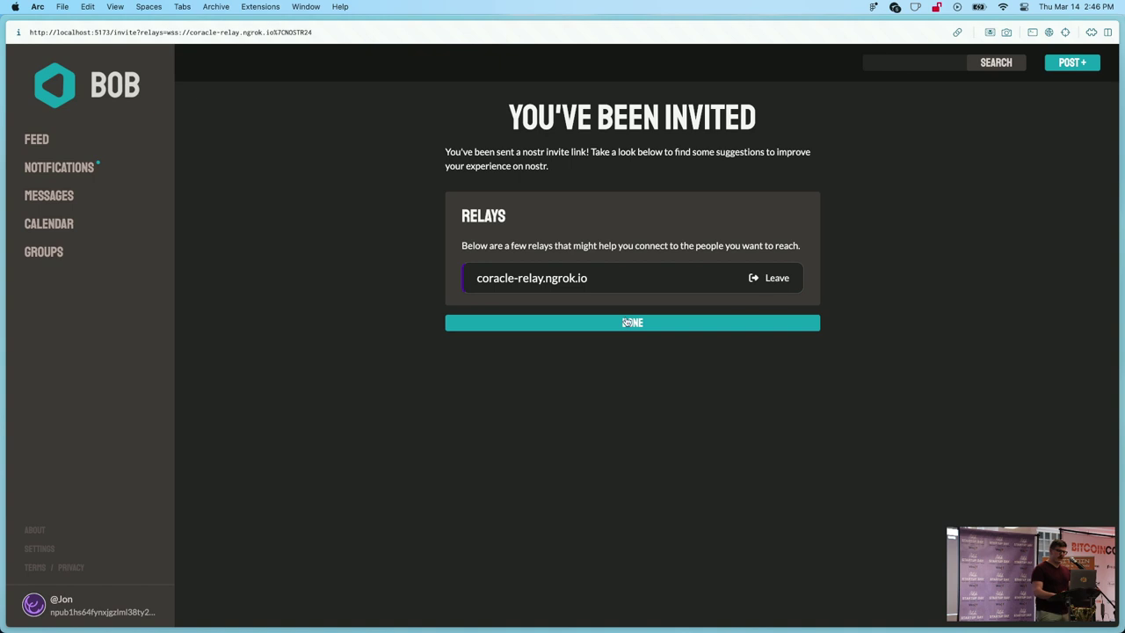
left_click(660, 323)
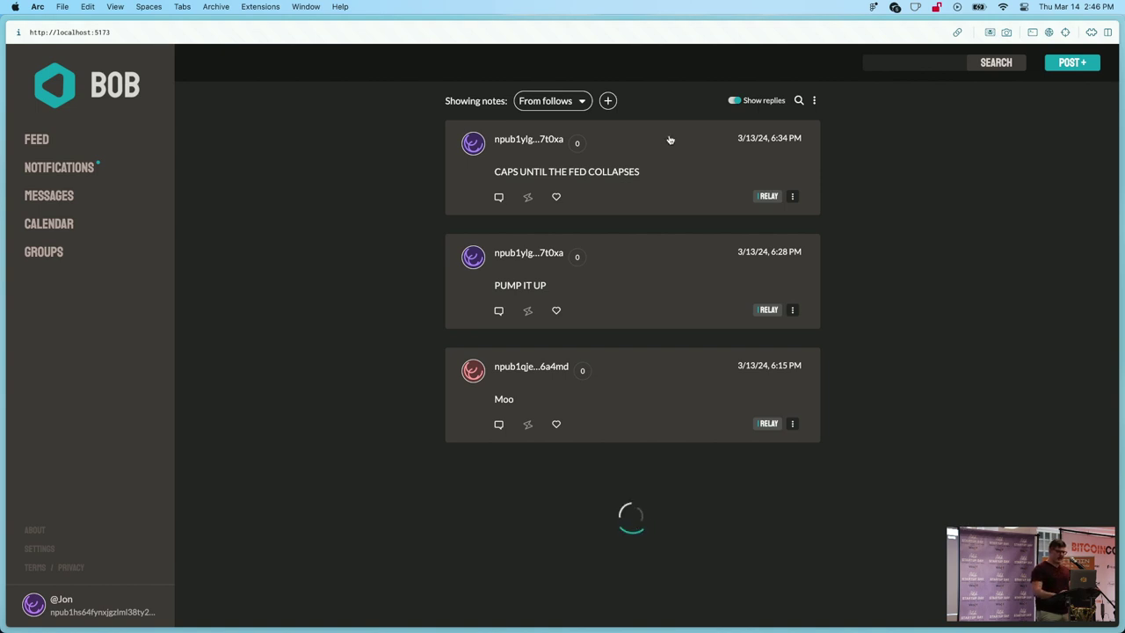
View the profiles of the two followed authors in the feed, returning to the feed after each
left_click(531, 143)
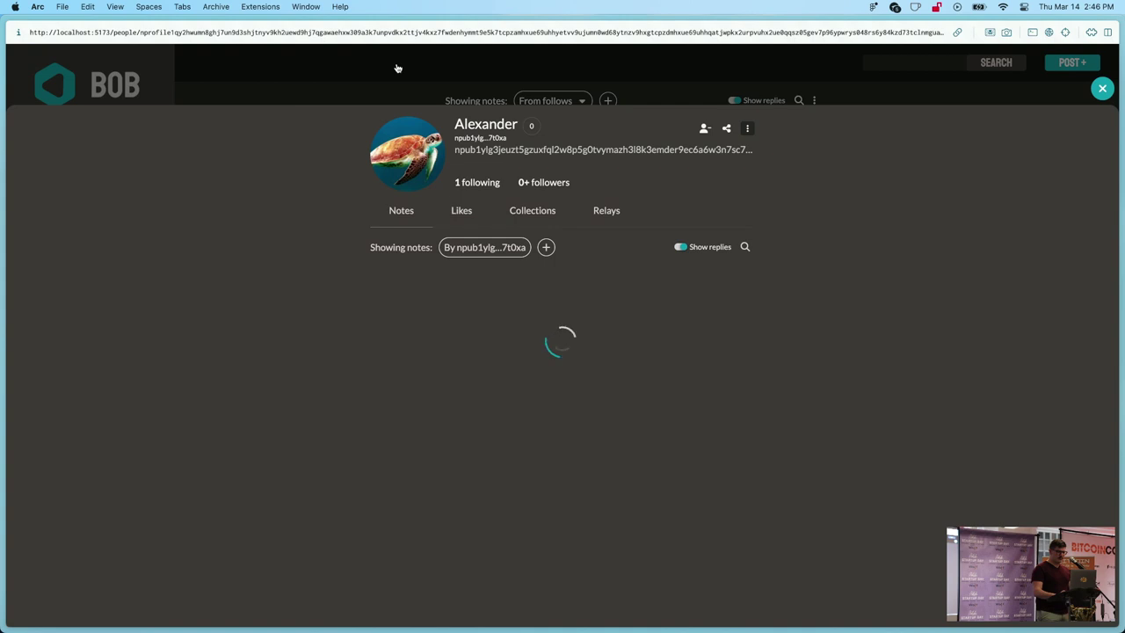
left_click(394, 70)
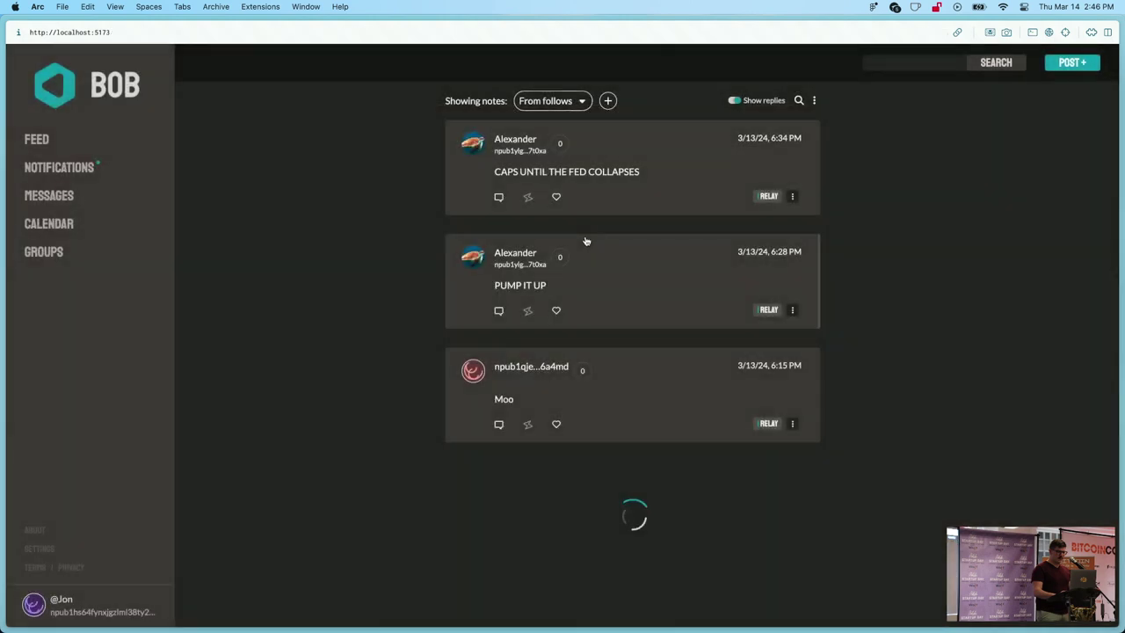
left_click(527, 367)
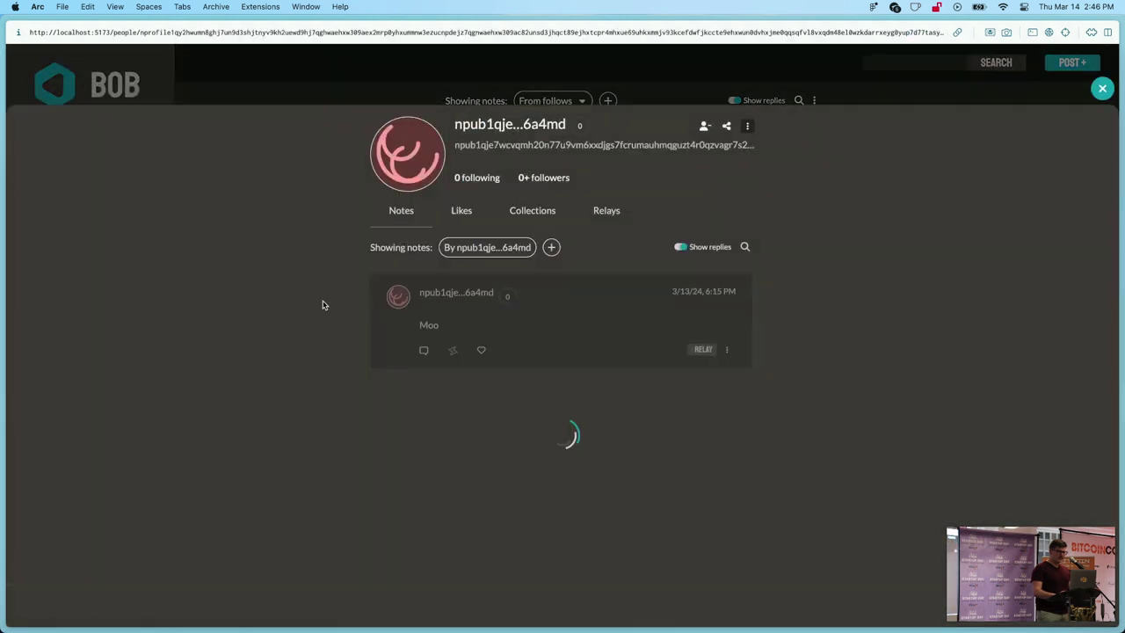
left_click(415, 72)
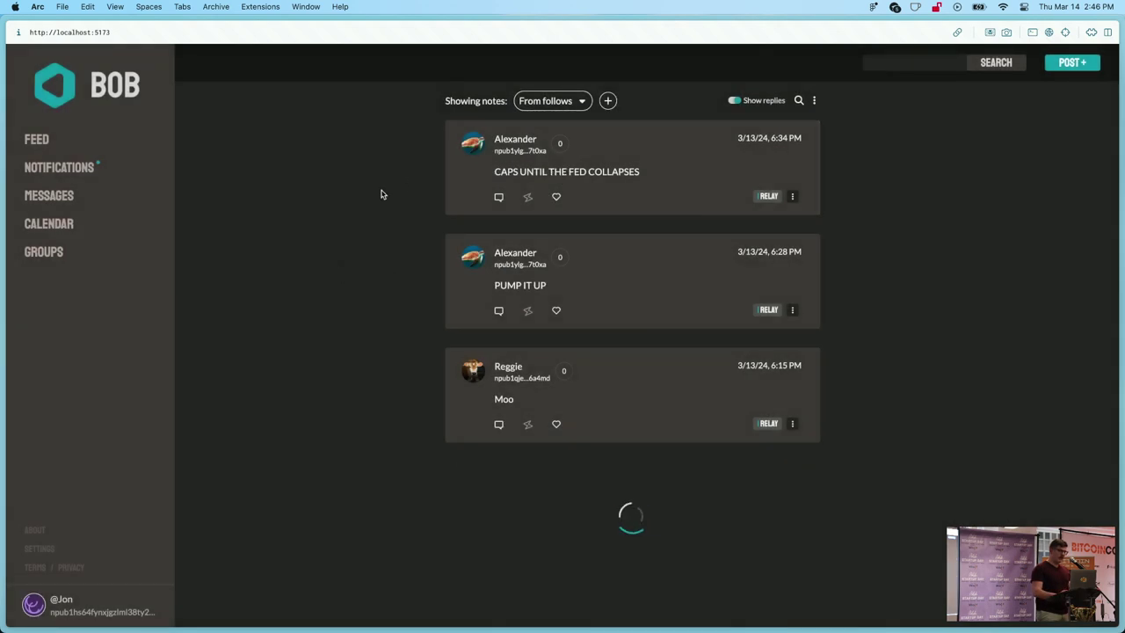
Open the closed Favorite Socks group and request access by entering the invite code
left_click(44, 253)
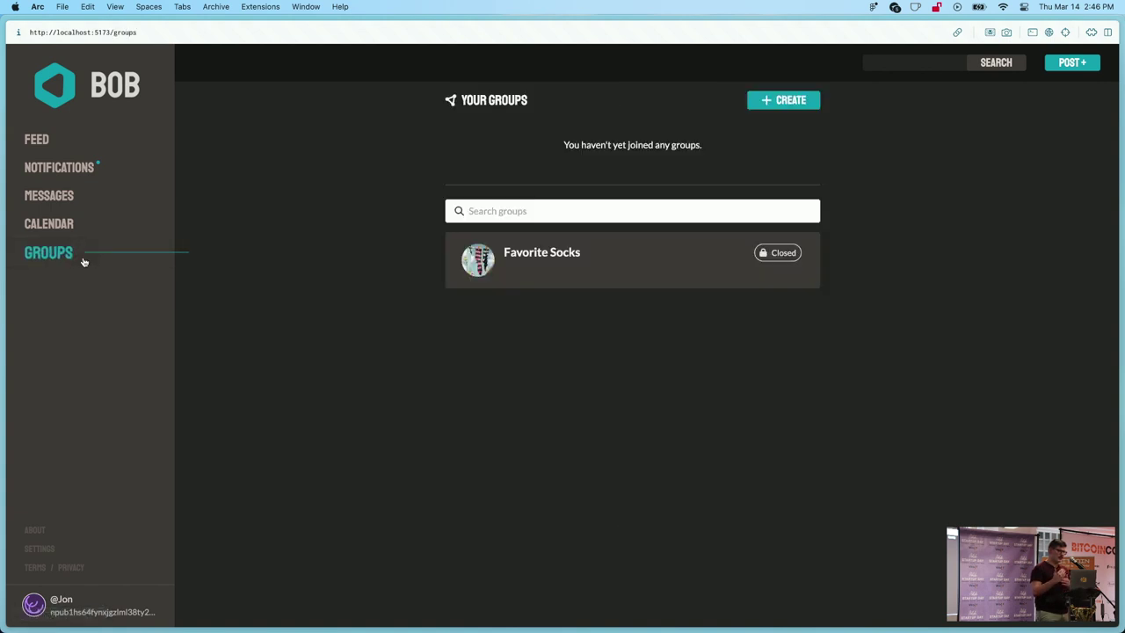
left_click(559, 260)
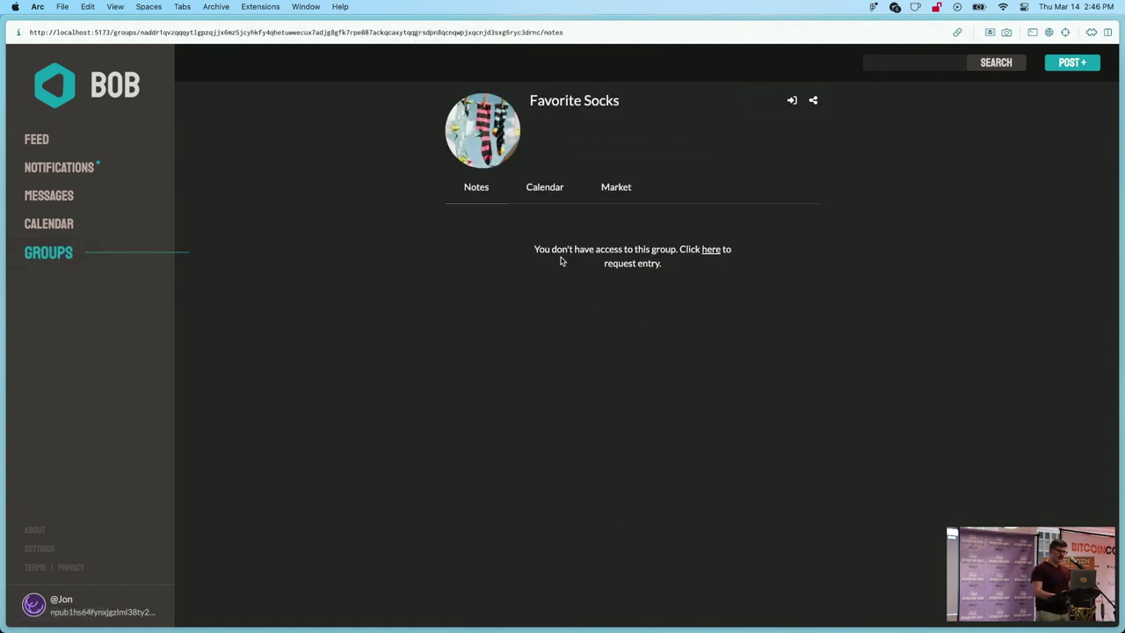
left_click(793, 103)
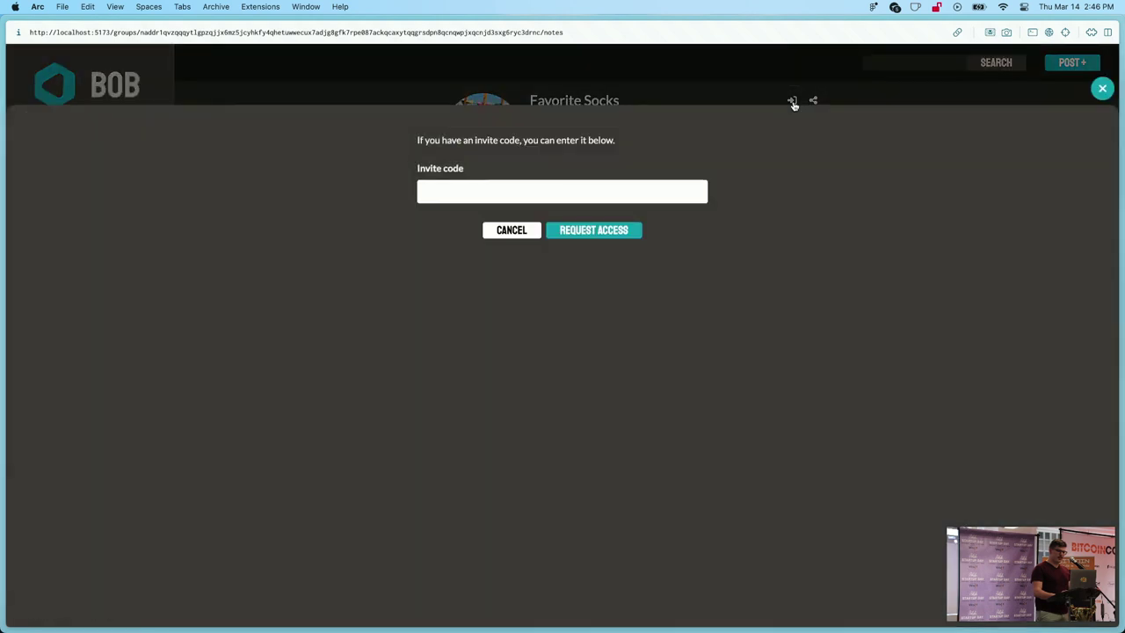
left_click(546, 200)
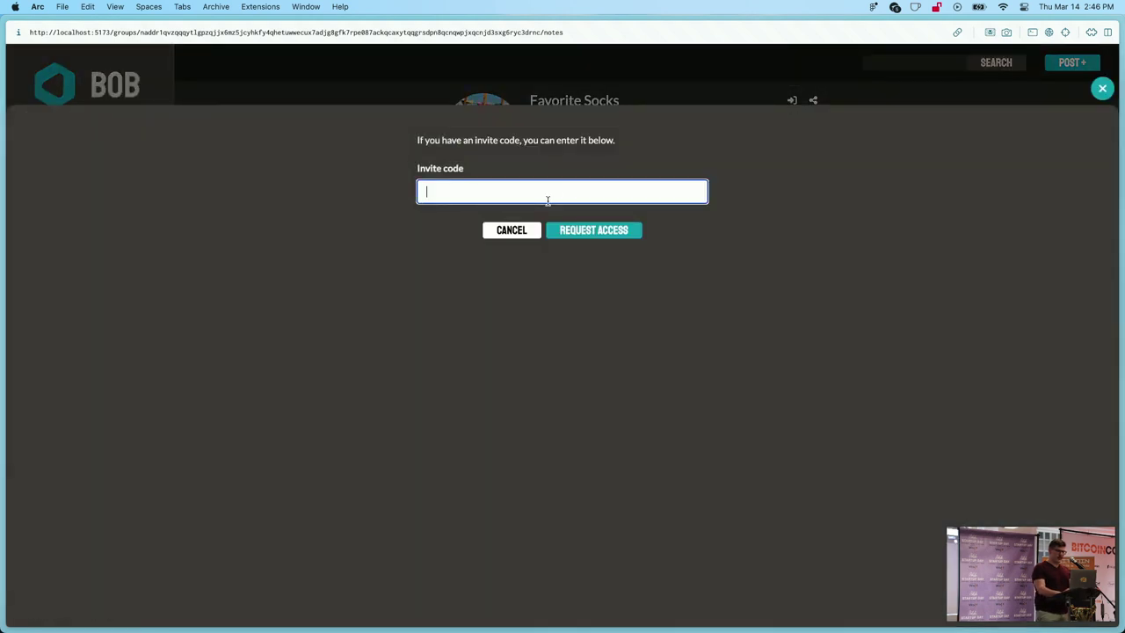
type("C")
key("BackSpace")
key("BackSpace")
type("INVITE CODE")
left_click(626, 235)
mouse_move(3, 396)
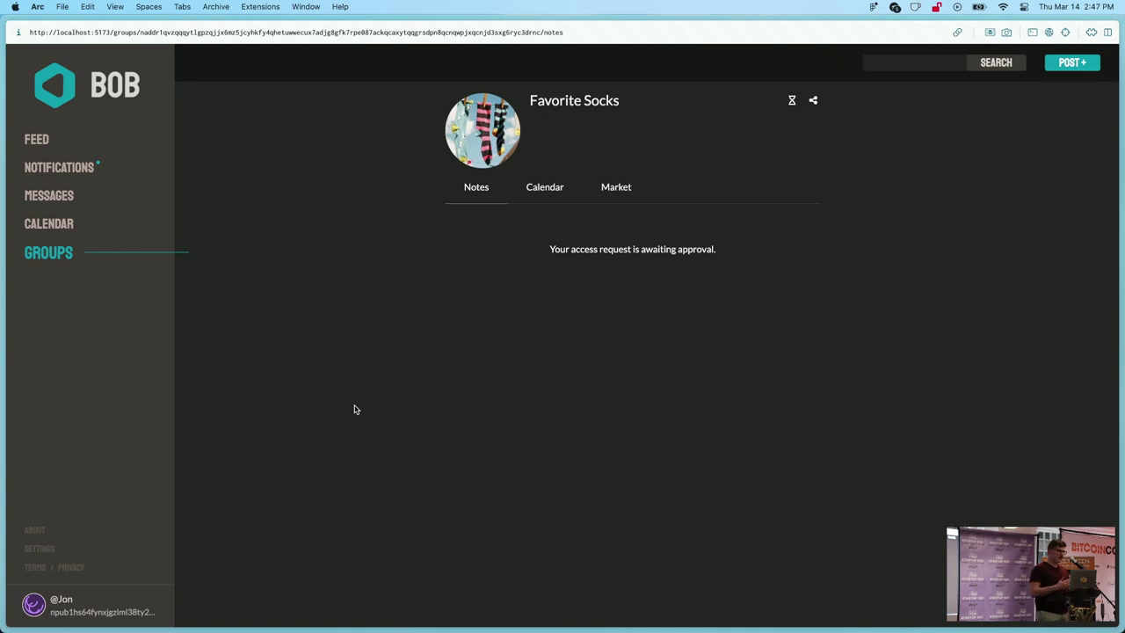
Search for the Nostr developer's account by handle and open the first matching profile
left_click(920, 63)
type("pablo")
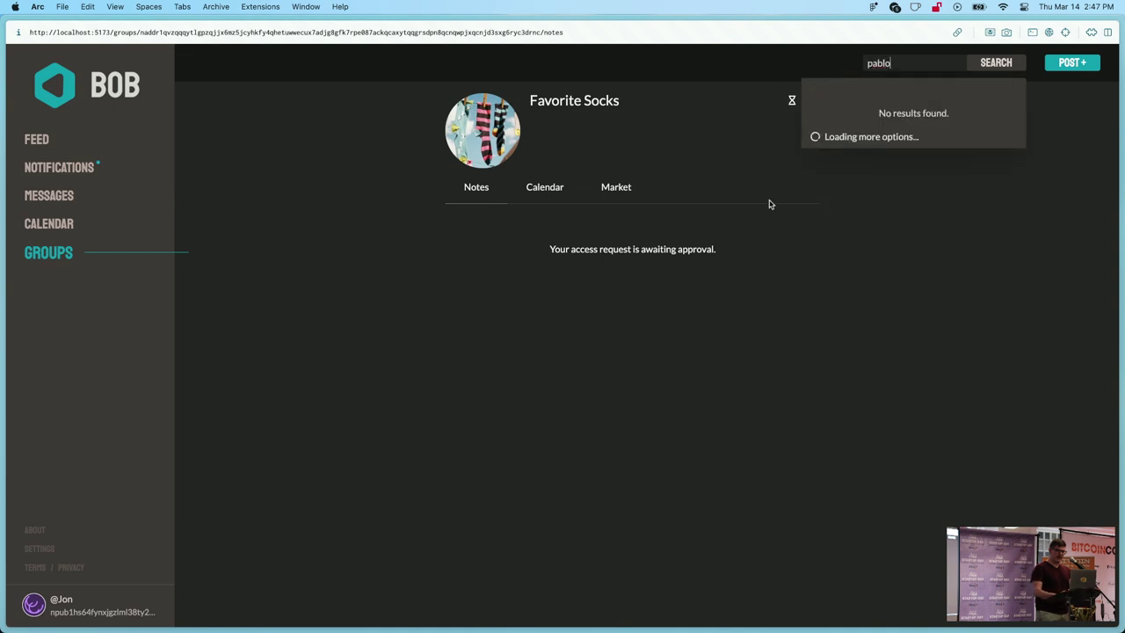
type("f7z")
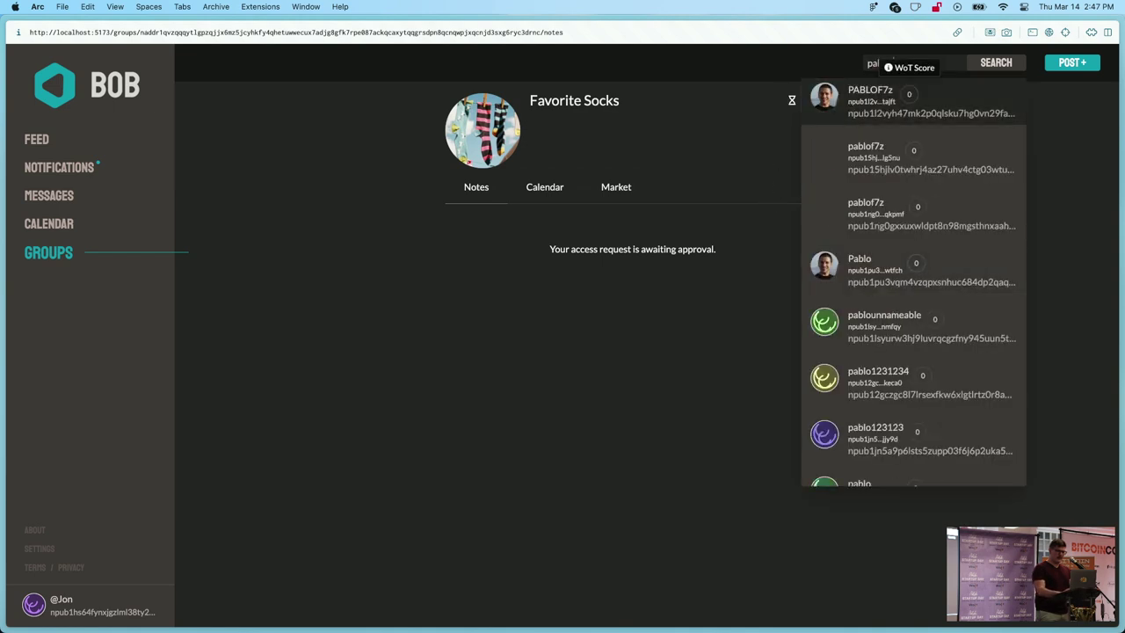
left_click(873, 97)
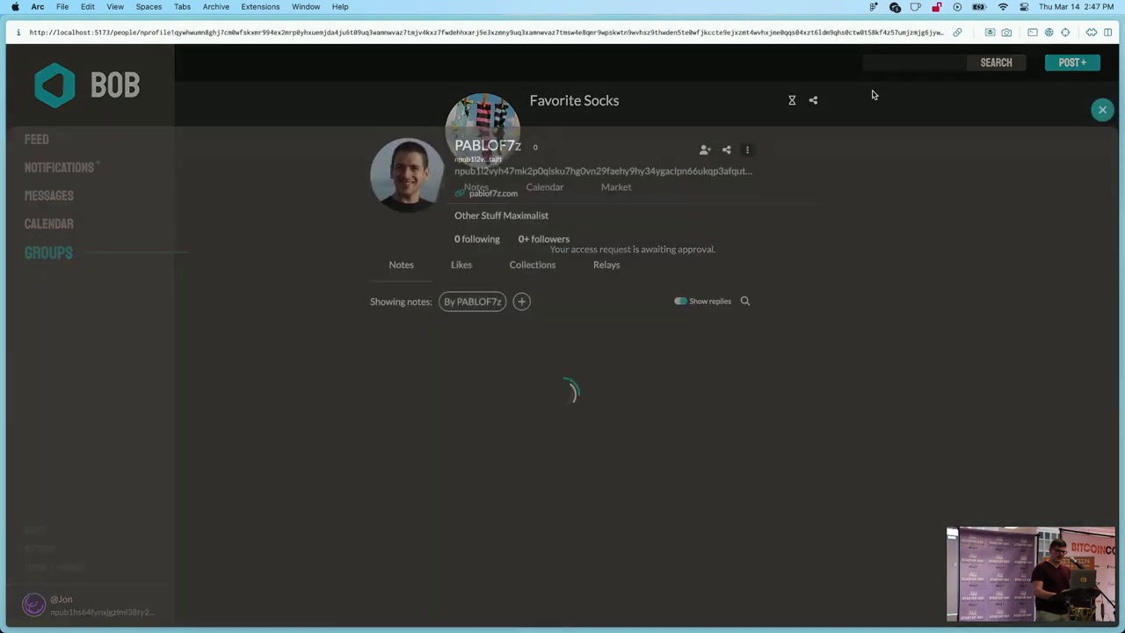
Browse the profile's notes and publish a quote of the newest one with the comment "cool"
scroll(765, 446, "down", 5)
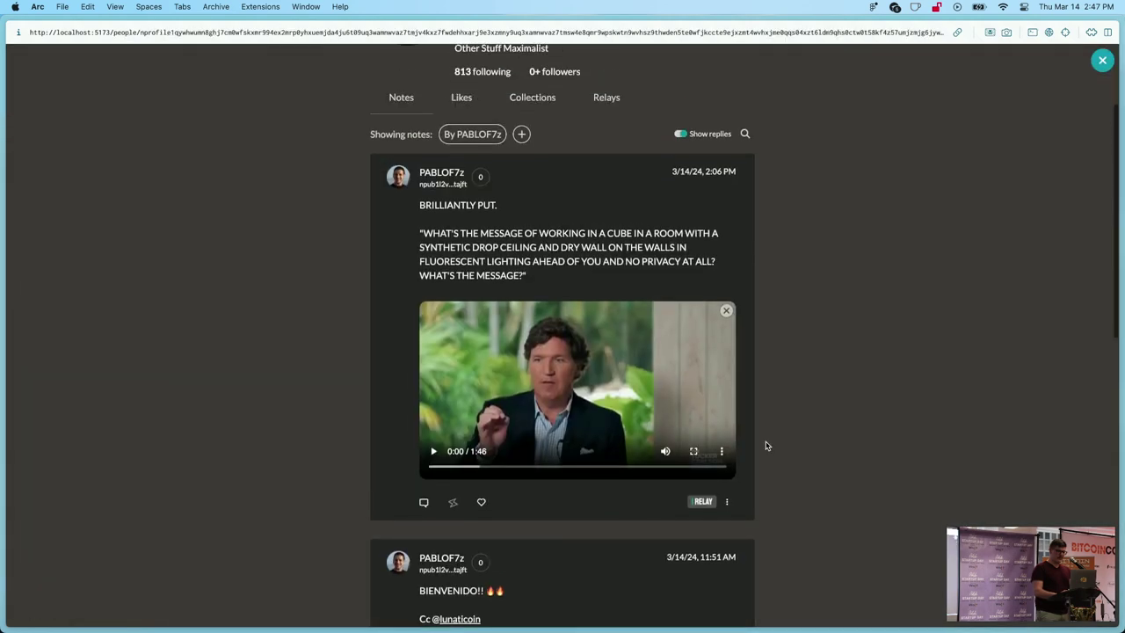
scroll(765, 445, "down", 5)
scroll(788, 275, "up", 10)
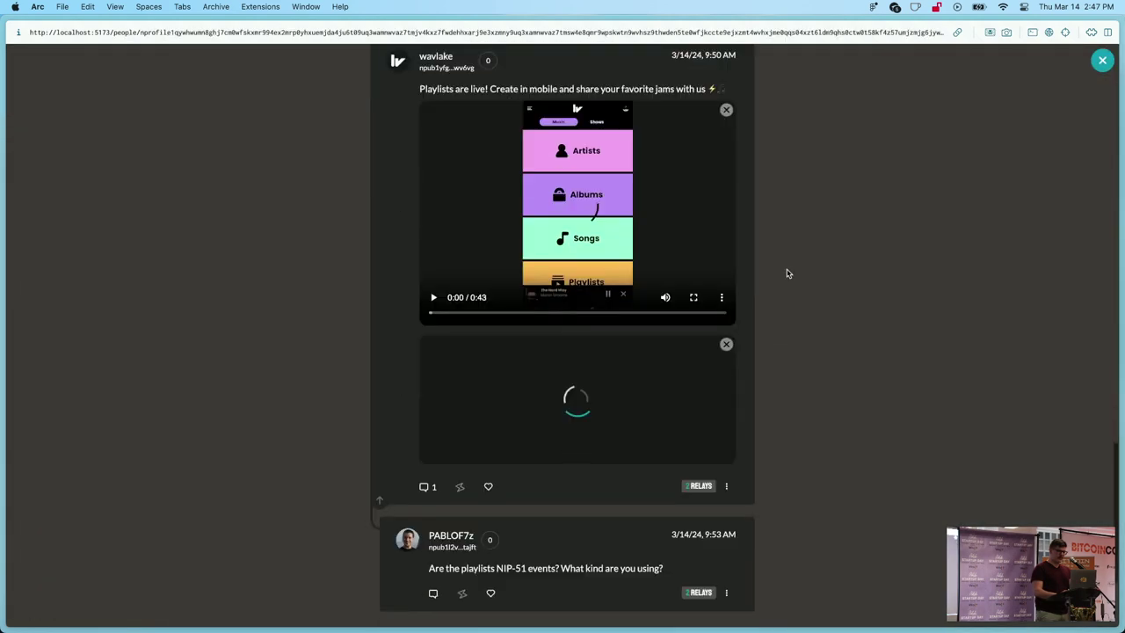
scroll(788, 273, "down", 3)
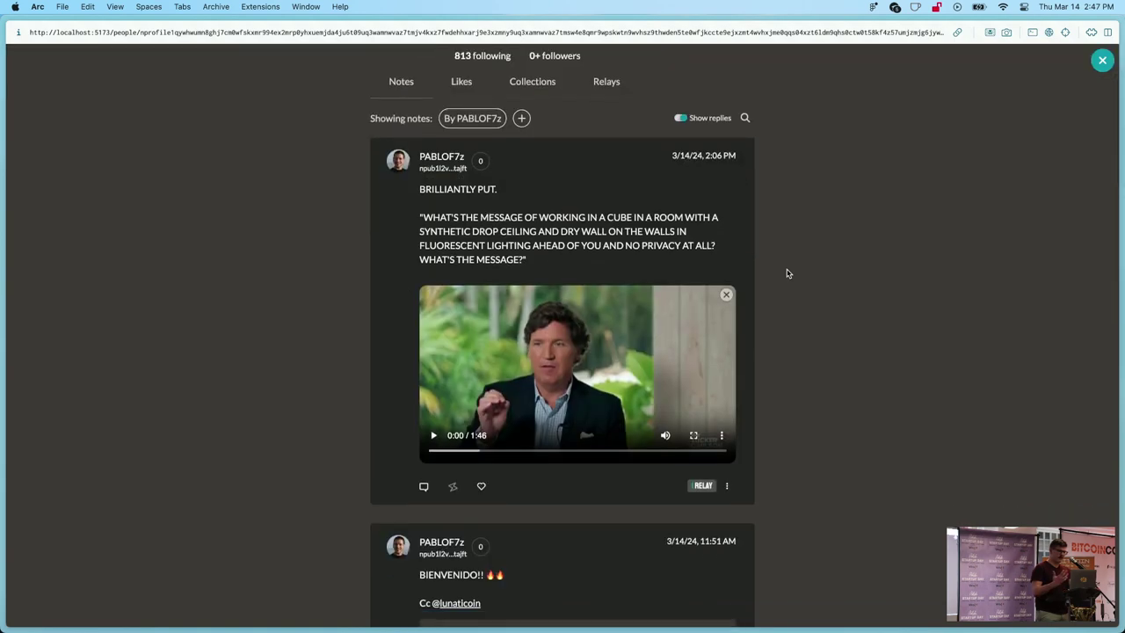
left_click(726, 486)
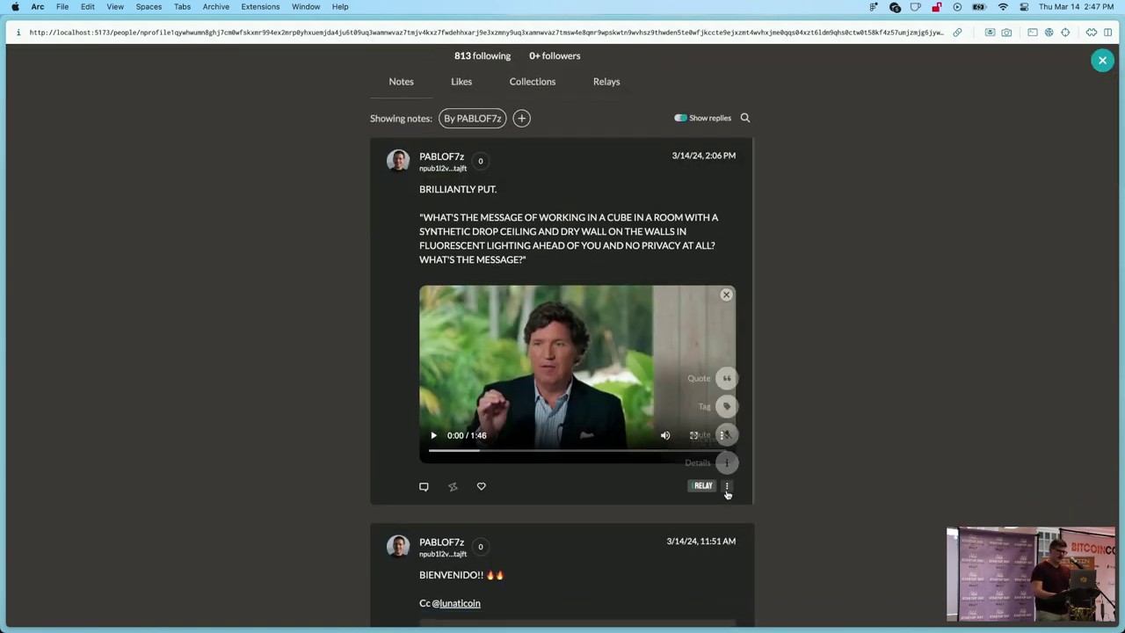
left_click(730, 380)
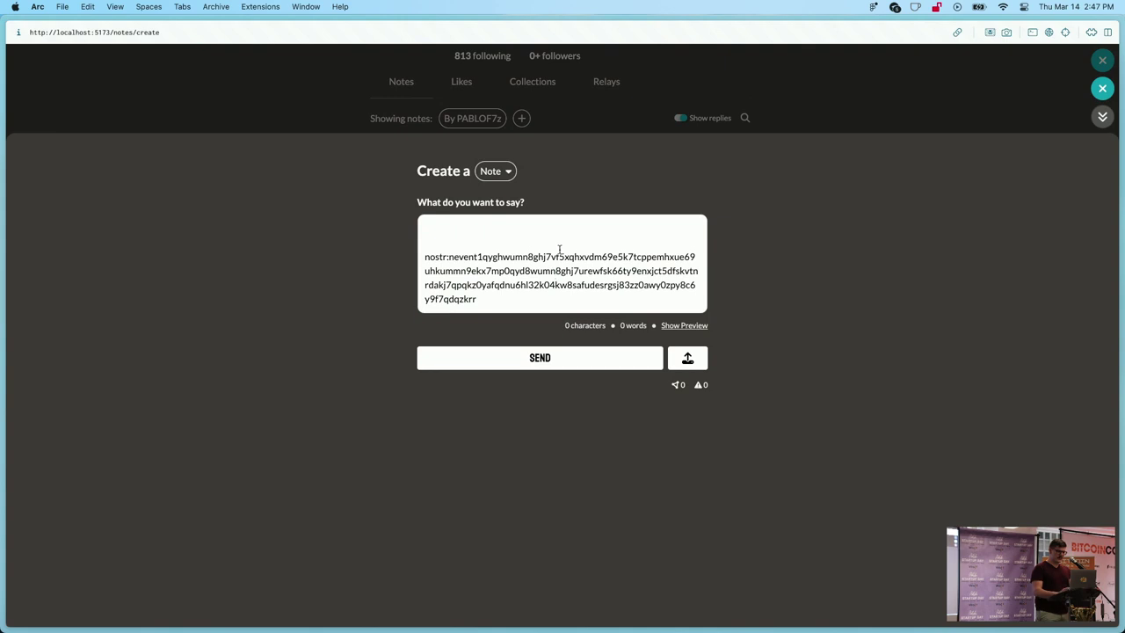
type("cool")
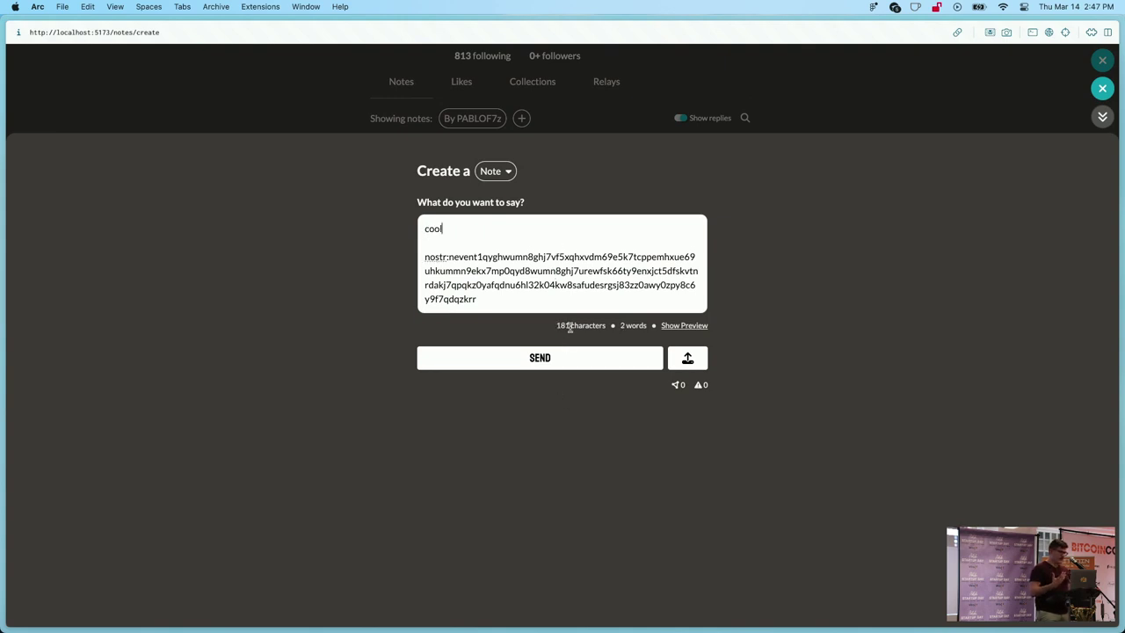
left_click(568, 362)
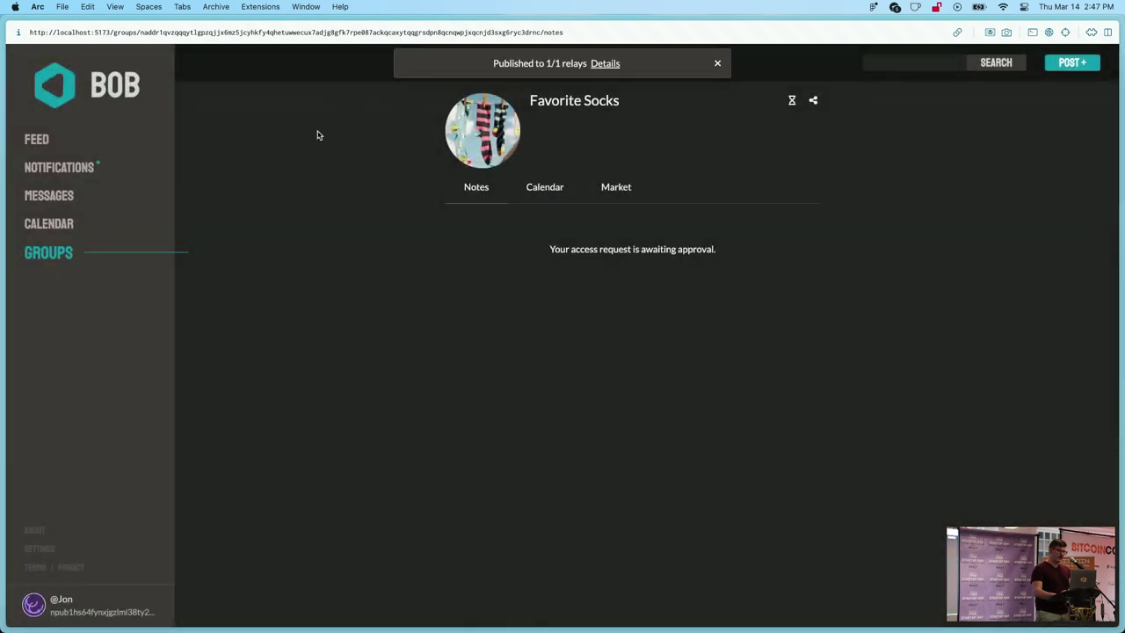
Show notes from Global in the feed, and open the calendar
left_click(92, 141)
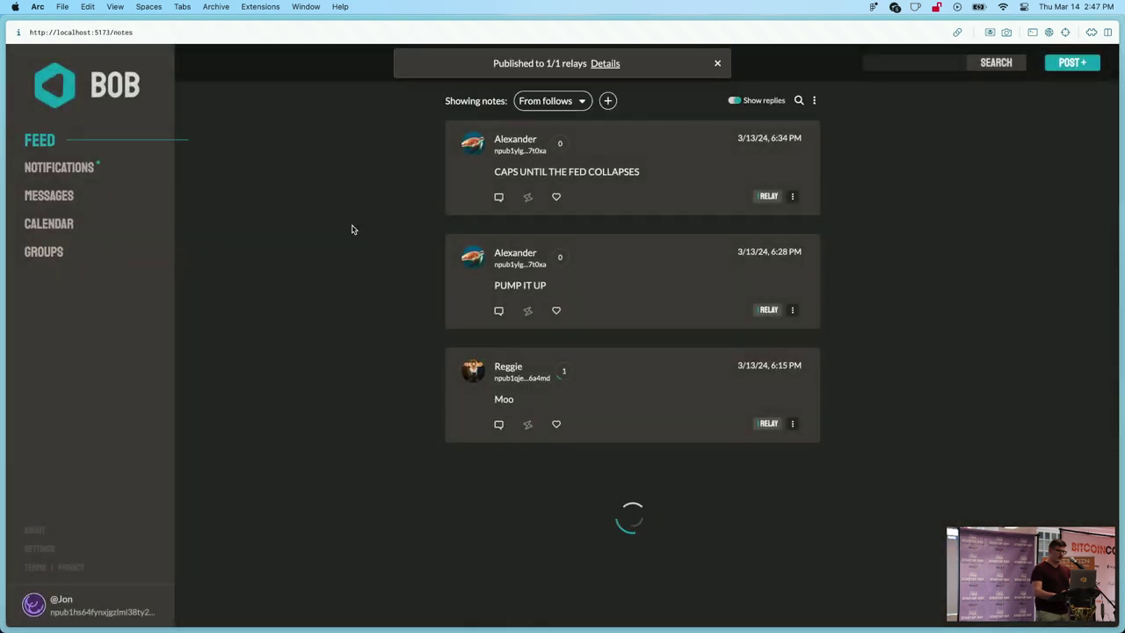
left_click(575, 104)
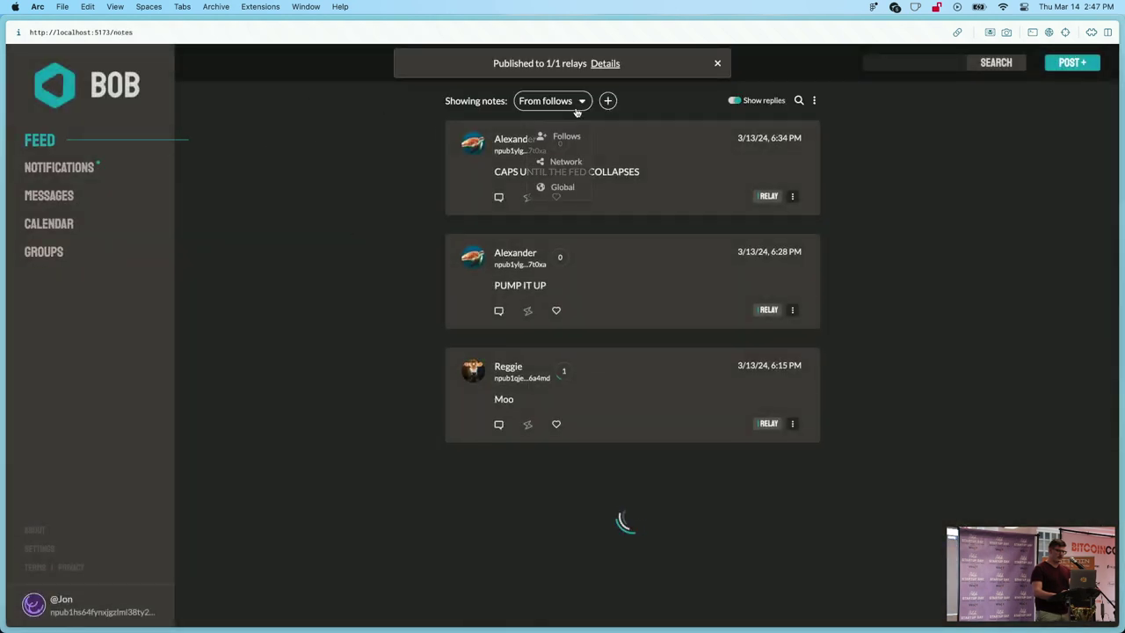
left_click(555, 184)
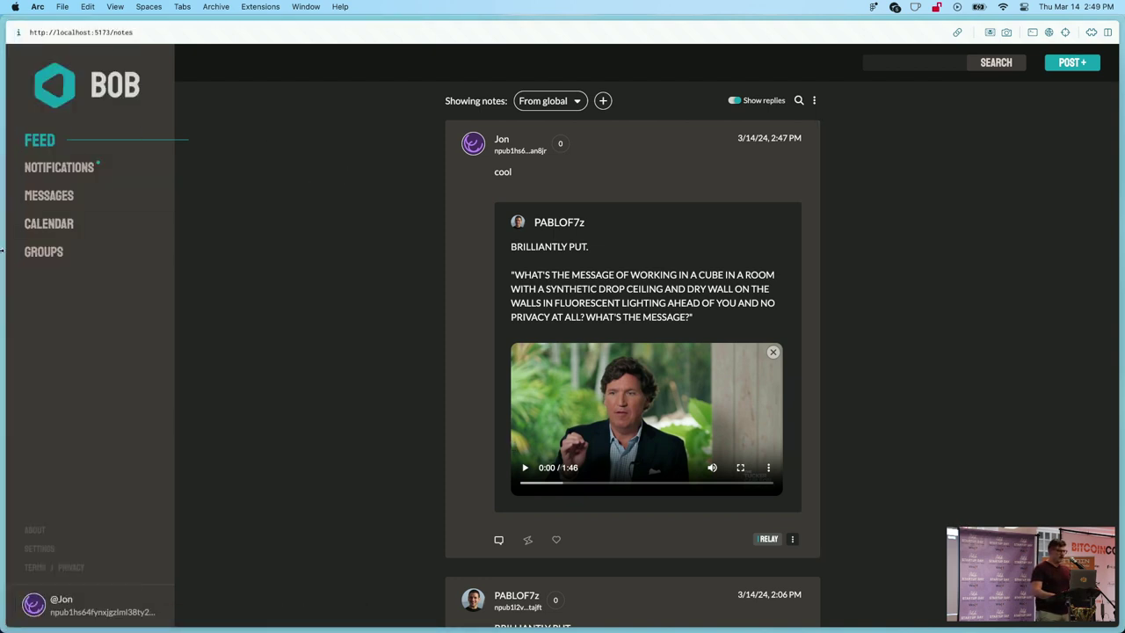
left_click(76, 233)
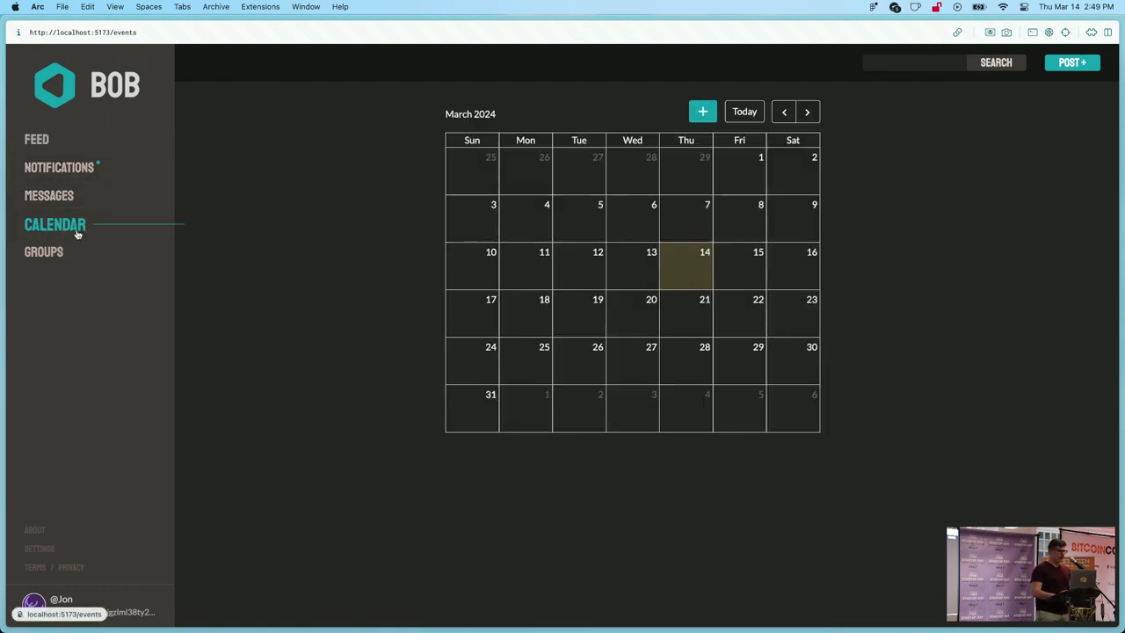